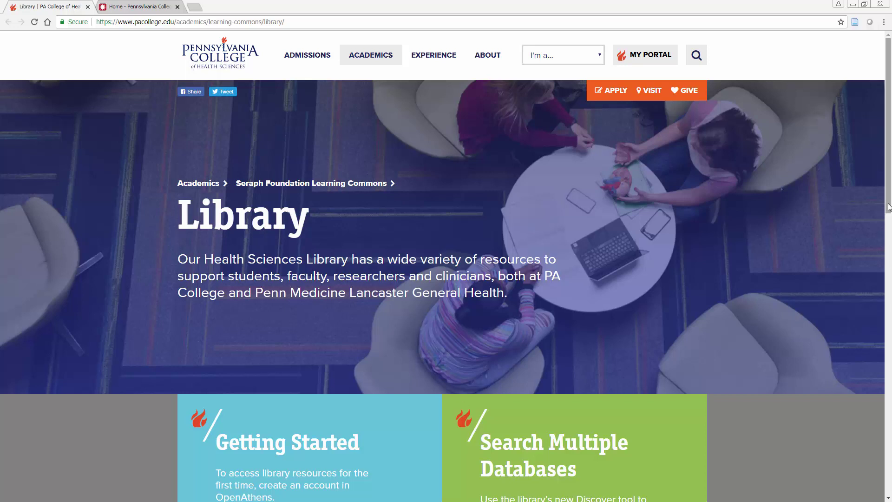
Launch the library's Discover tool from the college library page and open its advanced search form
{"action": "left_click_drag", "start_coordinate": [890, 206], "coordinate": [890, 300]}
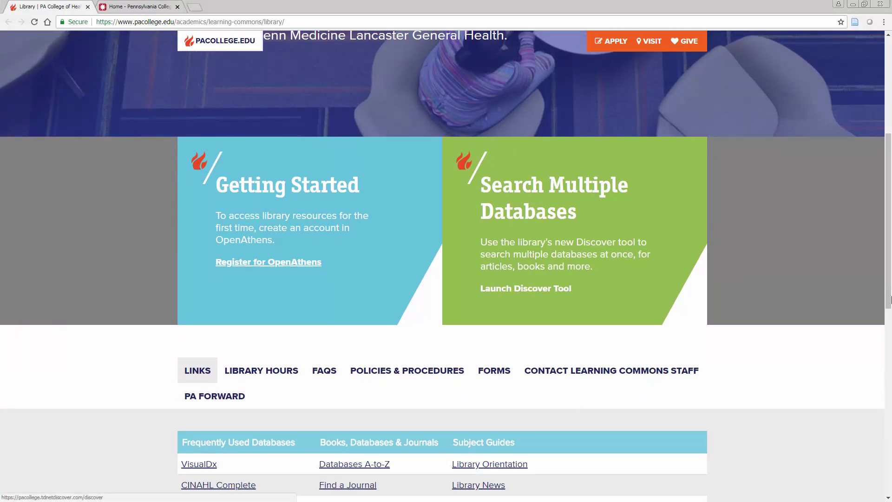
{"action": "left_click", "coordinate": [526, 292]}
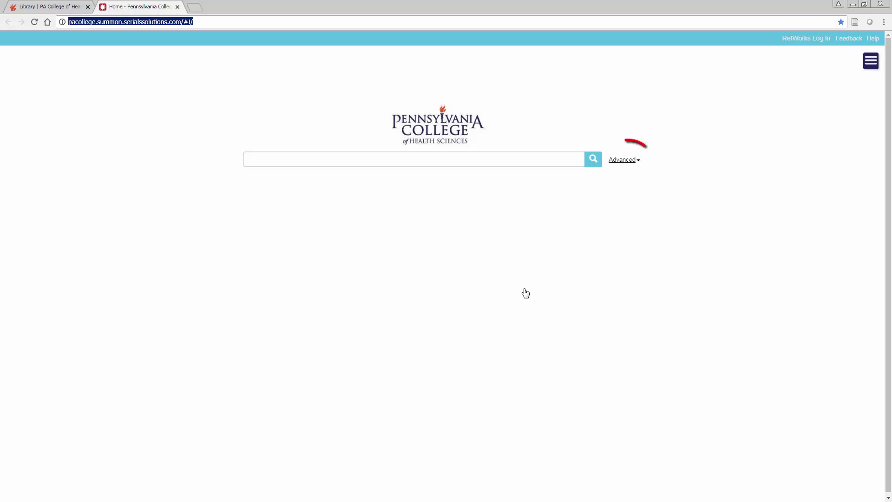
{"action": "key", "text": "Return"}
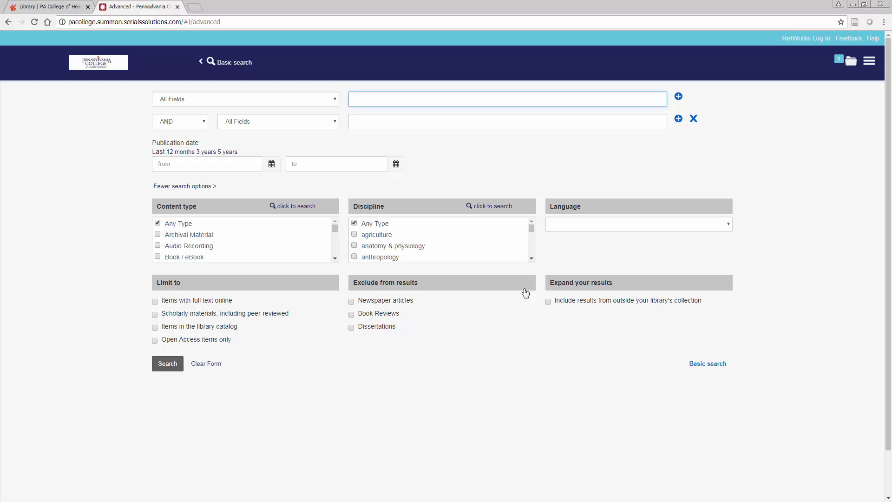
Enter "service learning" and "nursing education" as the two search terms combined with AND across all fields
{"action": "type", "text": "service le"}
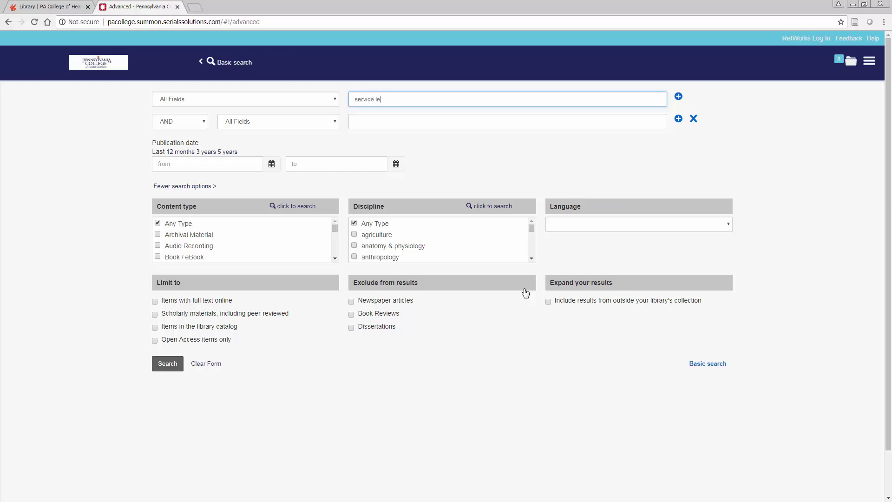
{"action": "type", "text": "arning"}
{"action": "key", "text": "Tab"}
{"action": "type", "text": "nursing education"}
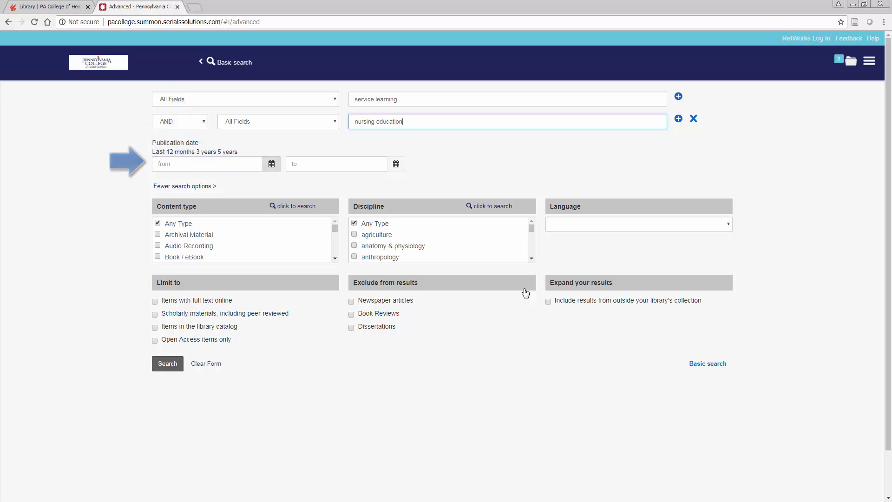
Set the publication date range from 2013 to 2018
{"action": "key", "text": "Tab"}
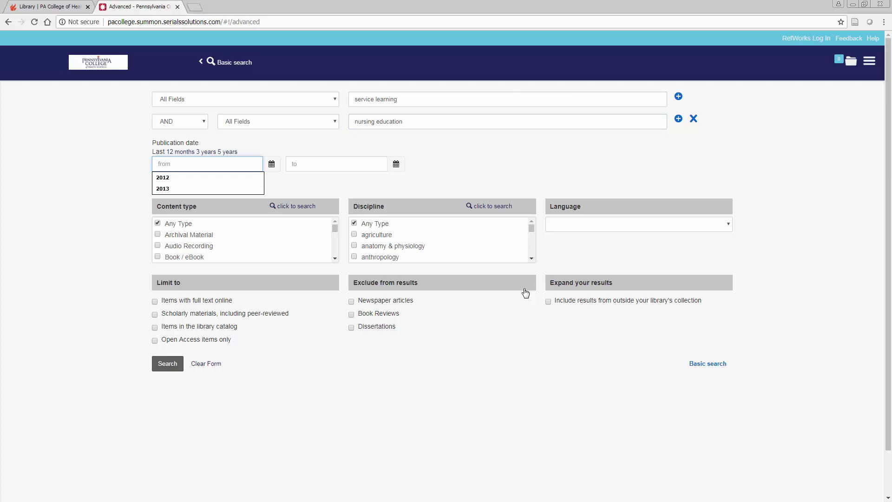
{"action": "type", "text": "2013"}
{"action": "key", "text": "Return"}
{"action": "key", "text": "Tab"}
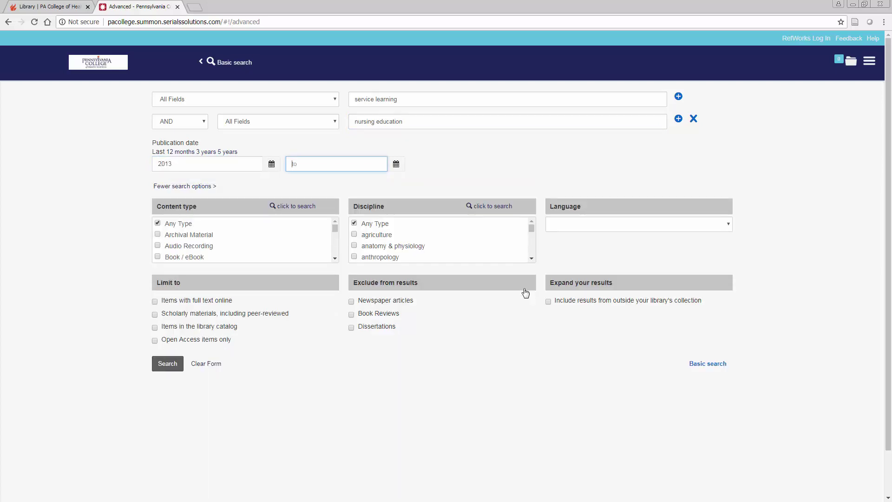
{"action": "type", "text": "2018"}
{"action": "key", "text": "Return"}
{"action": "key", "text": "Tab"}
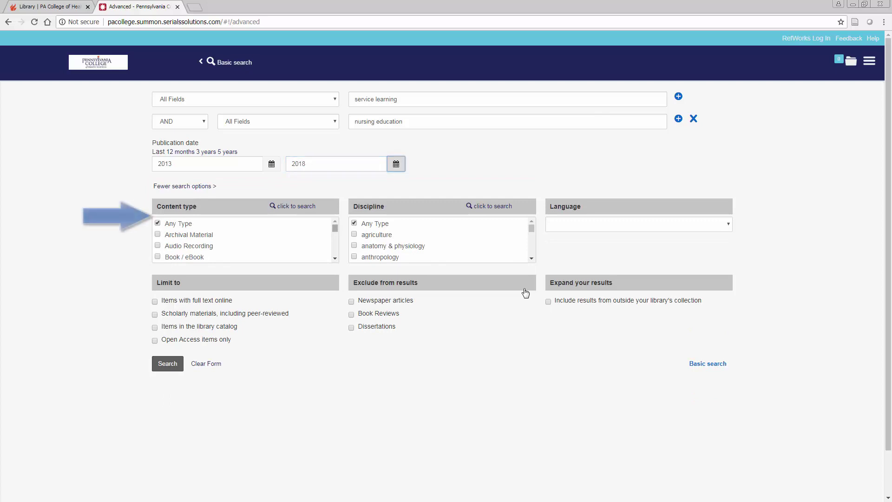
Restrict the content type to Journal Article
{"action": "key", "text": "Tab"}
{"action": "key", "text": "Down"}
{"action": "key", "text": "Down"}
{"action": "key", "text": "Down"}
{"action": "key", "text": "Down"}
{"action": "key", "text": "Down"}
{"action": "key", "text": "Down"}
{"action": "key", "text": "Down"}
{"action": "key", "text": "Down"}
{"action": "key", "text": "Down"}
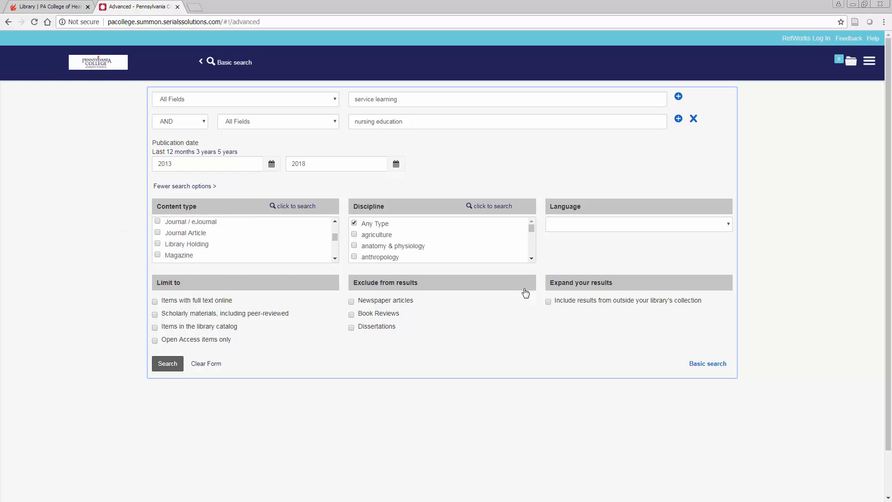
{"action": "key", "text": "space"}
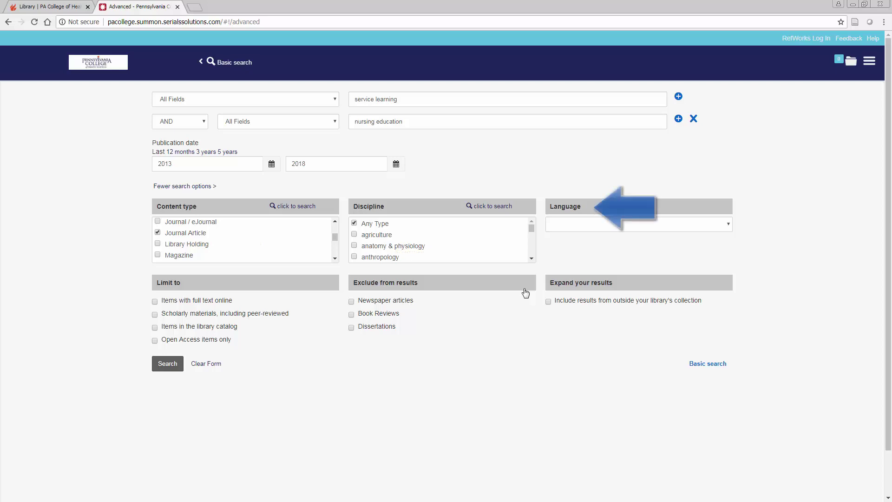
Set the search language to English
{"action": "key", "text": "space"}
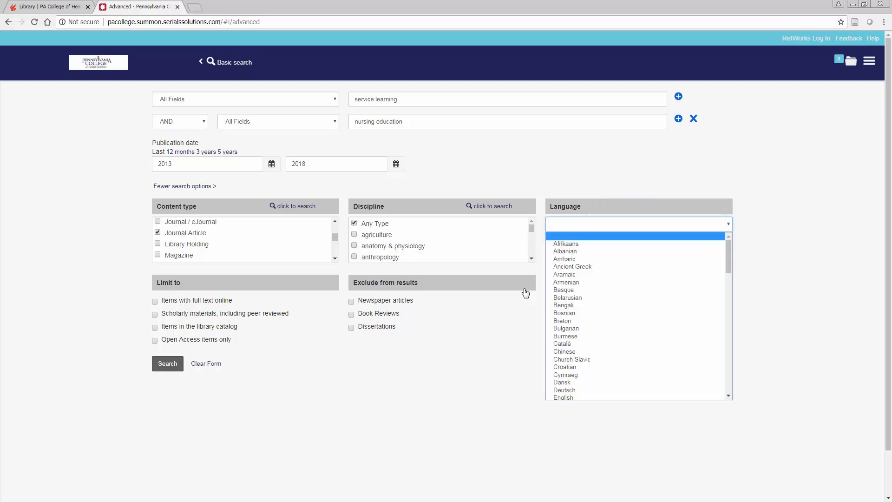
{"action": "key", "text": "Escape"}
{"action": "key", "text": "space"}
{"action": "scroll", "coordinate": [639, 257], "scroll_direction": "down", "scroll_amount": 4}
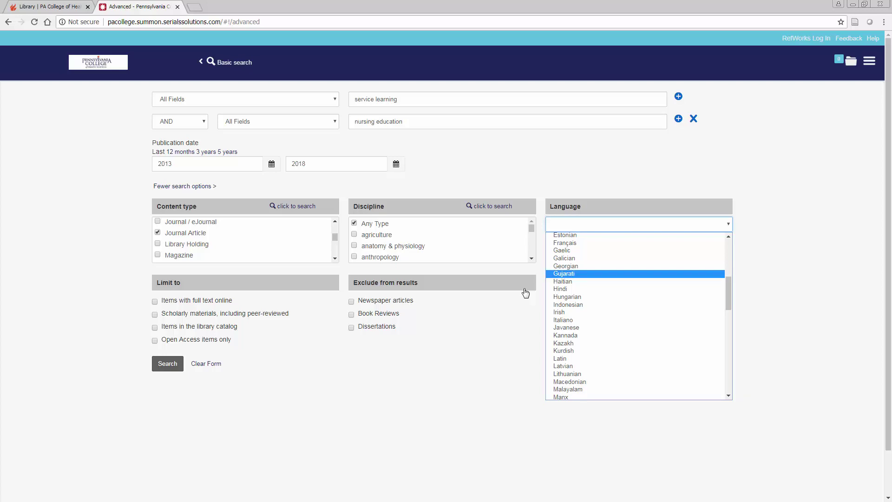
{"action": "scroll", "coordinate": [636, 316], "scroll_direction": "up", "scroll_amount": 2}
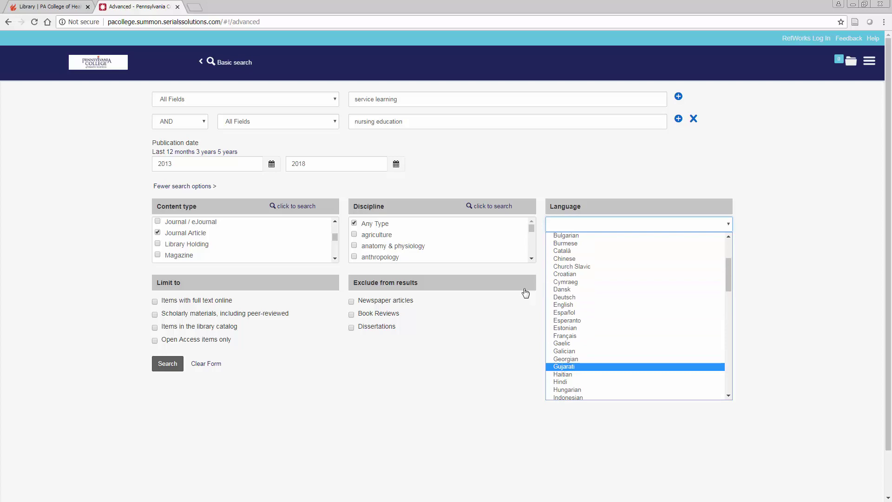
{"action": "key", "text": "Return"}
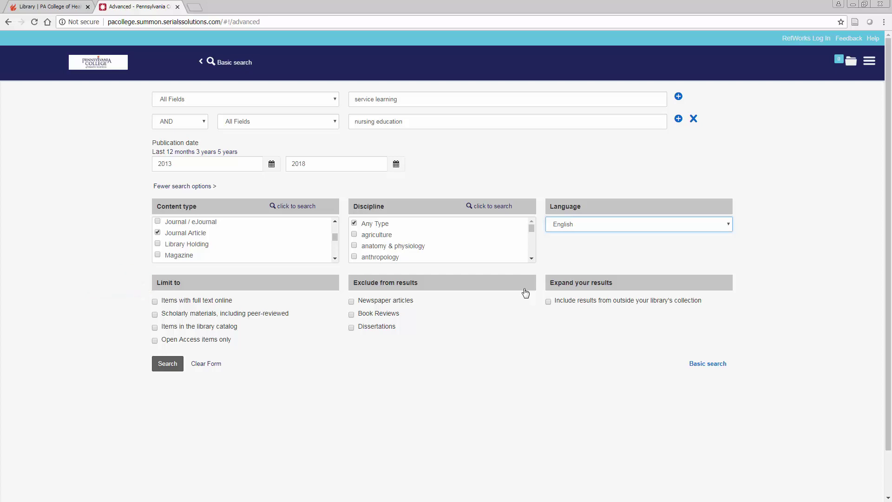
Limit the search to scholarly materials, including peer-reviewed, and run it
{"action": "key", "text": "Tab"}
{"action": "key", "text": "Tab"}
{"action": "key", "text": "space"}
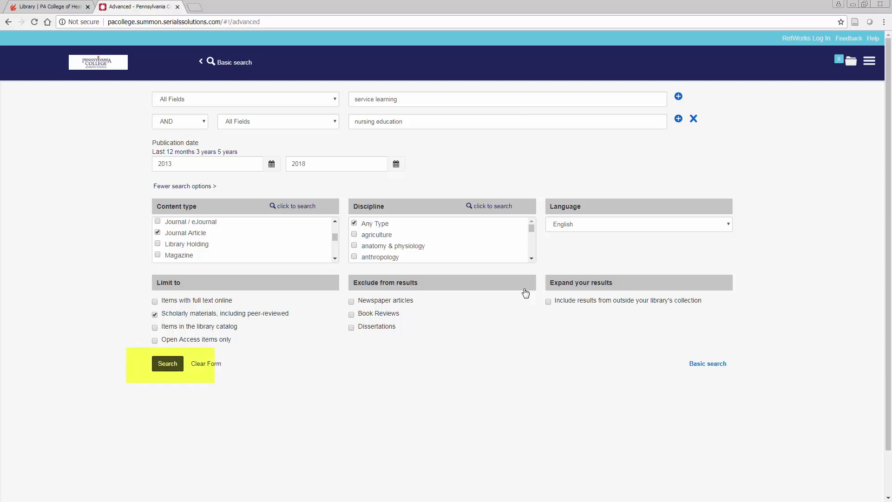
{"action": "key", "text": "Return"}
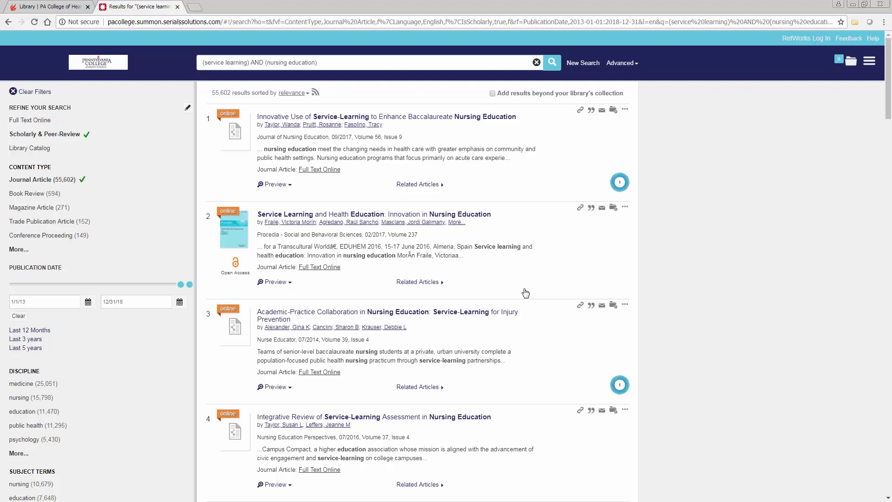
Filter the results to include the disciplines education and nursing, using the full discipline list
{"action": "scroll", "coordinate": [526, 293], "scroll_direction": "down", "scroll_amount": 4}
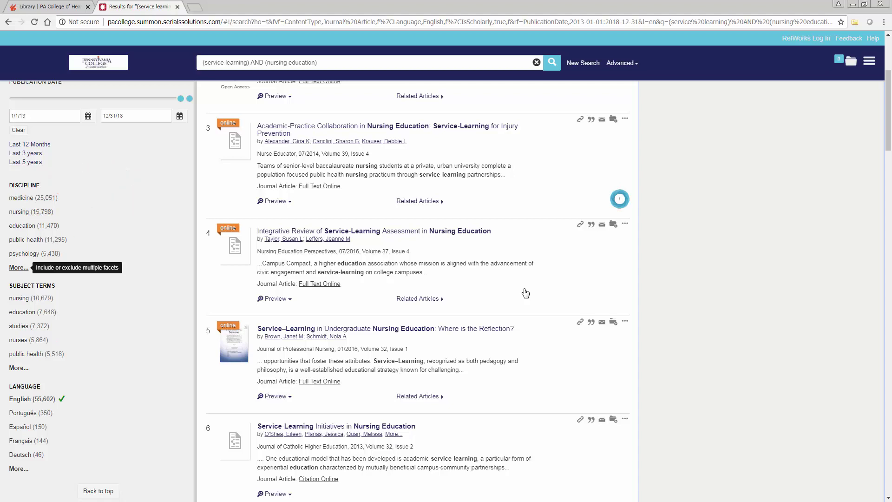
{"action": "left_click", "coordinate": [19, 267]}
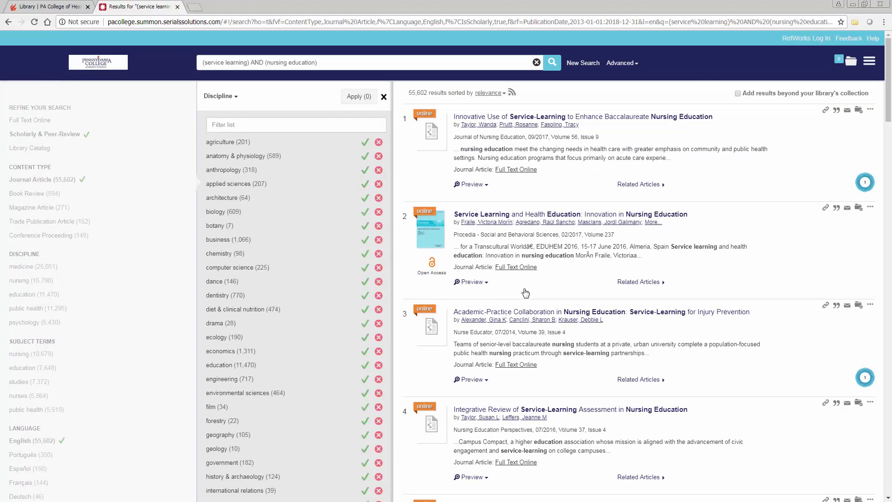
{"action": "key", "text": "Return"}
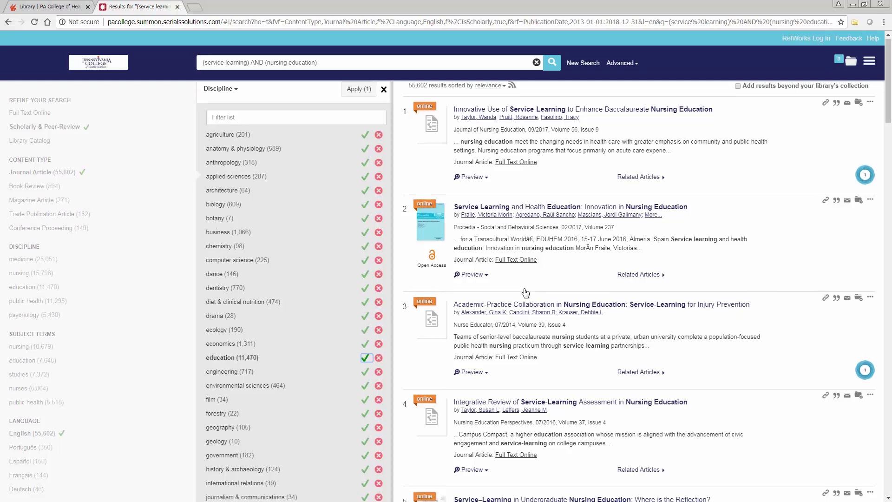
{"action": "scroll", "coordinate": [526, 292], "scroll_direction": "down", "scroll_amount": 7}
{"action": "scroll", "coordinate": [525, 292], "scroll_direction": "down", "scroll_amount": 2}
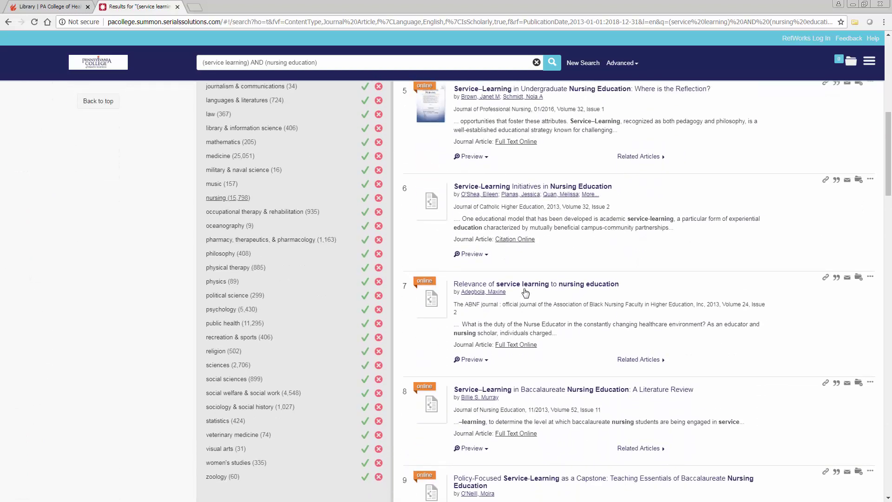
{"action": "left_click", "coordinate": [365, 198]}
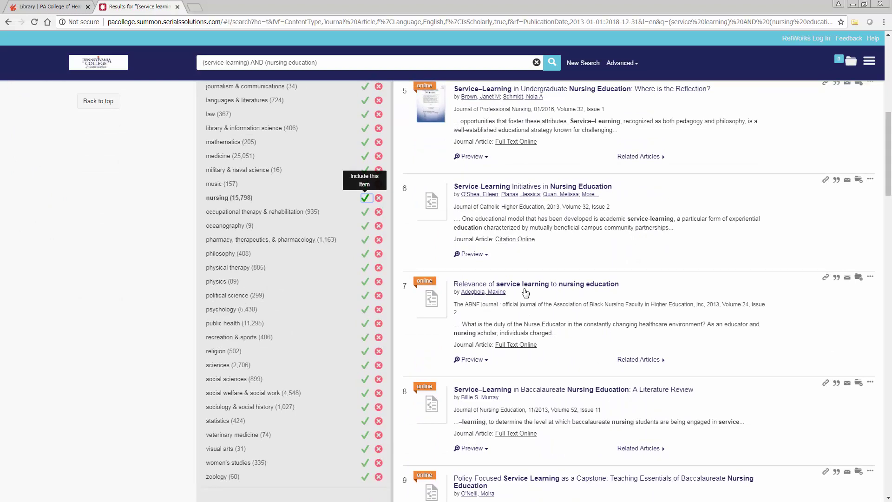
{"action": "scroll", "coordinate": [526, 292], "scroll_direction": "up", "scroll_amount": 10}
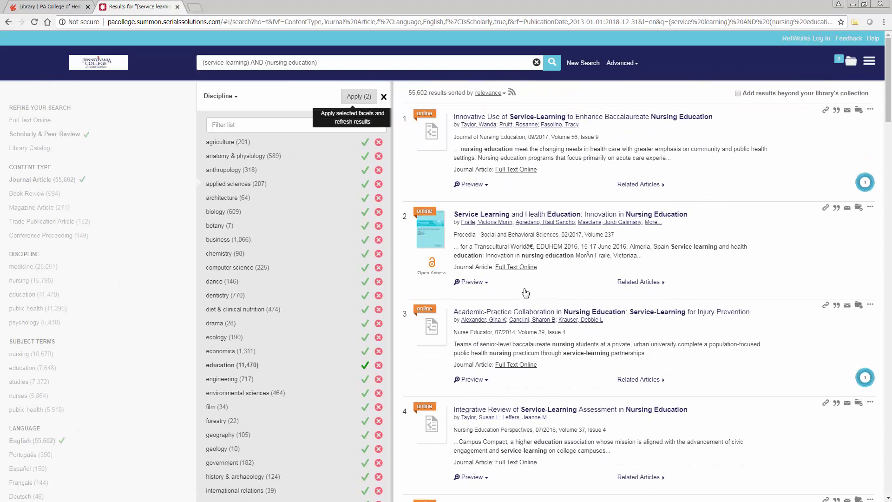
{"action": "left_click", "coordinate": [359, 96]}
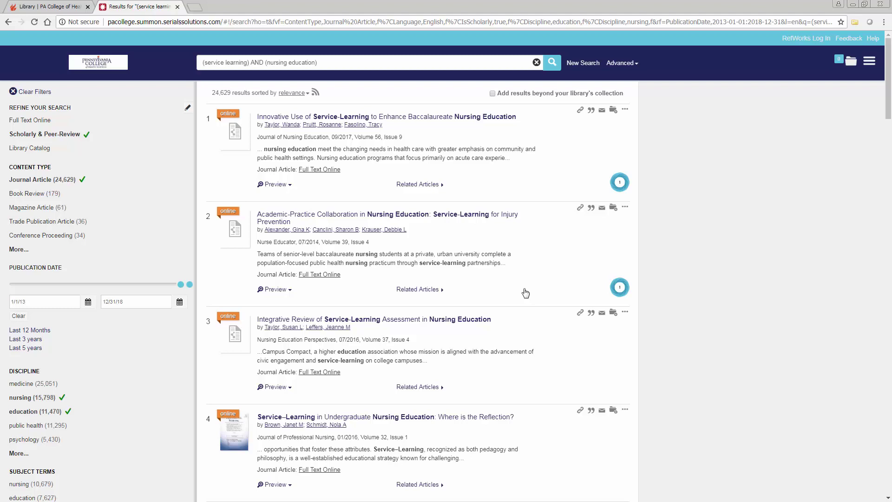
Filter the results to the subject terms college students, curriculum, education : practical experience, experiential learning and nursing : education
{"action": "scroll", "coordinate": [525, 293], "scroll_direction": "down", "scroll_amount": 3}
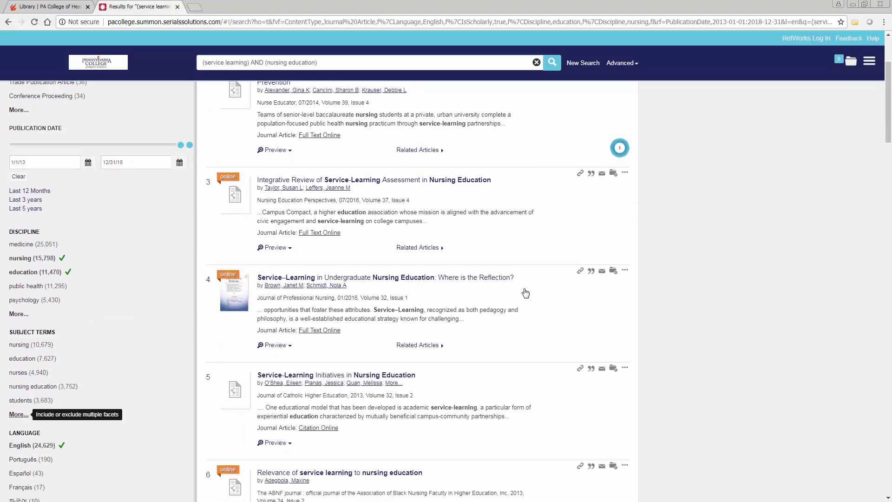
{"action": "scroll", "coordinate": [526, 292], "scroll_direction": "up", "scroll_amount": 2}
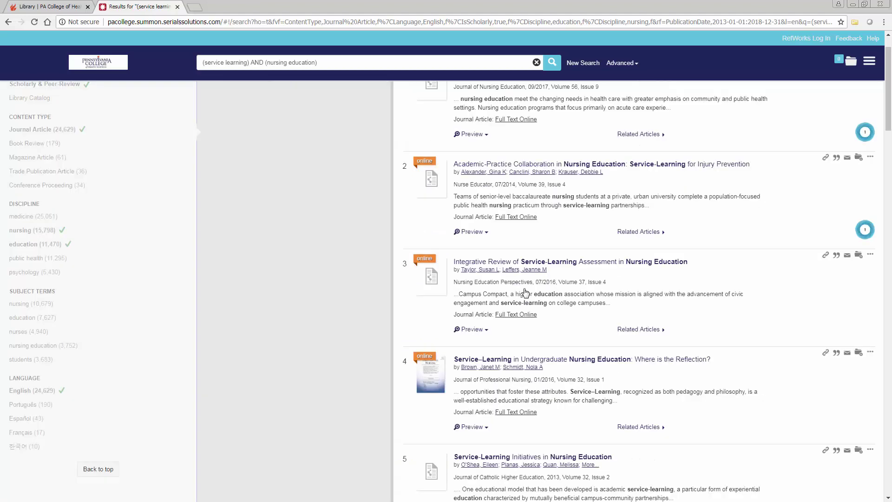
{"action": "scroll", "coordinate": [526, 293], "scroll_direction": "up", "scroll_amount": 1}
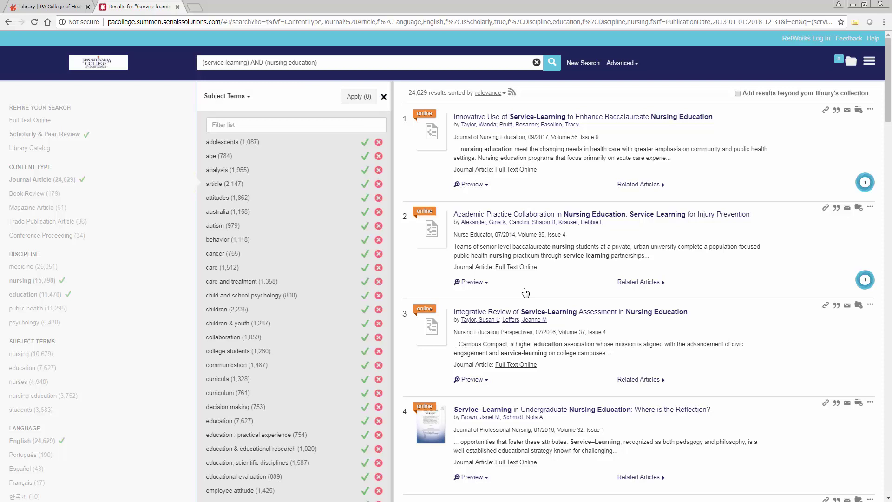
{"action": "scroll", "coordinate": [525, 292], "scroll_direction": "down", "scroll_amount": 2}
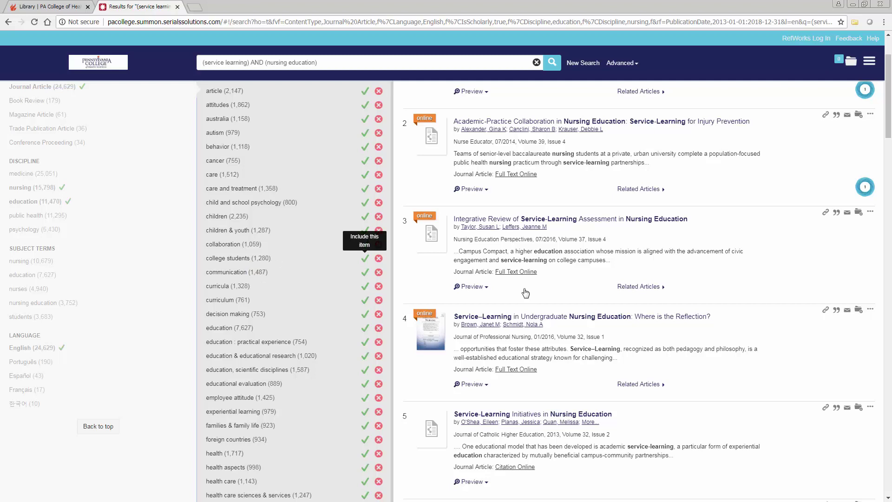
{"action": "left_click", "coordinate": [365, 258]}
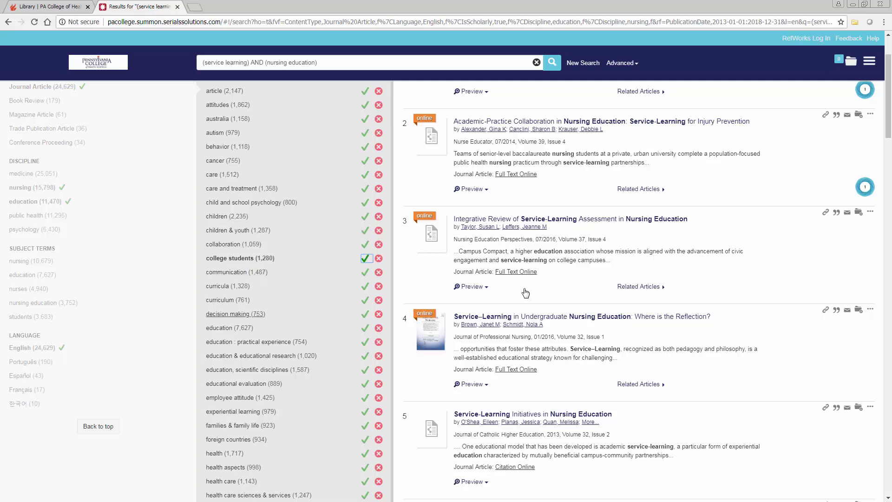
{"action": "left_click", "coordinate": [365, 300]}
{"action": "scroll", "coordinate": [525, 293], "scroll_direction": "down", "scroll_amount": 2}
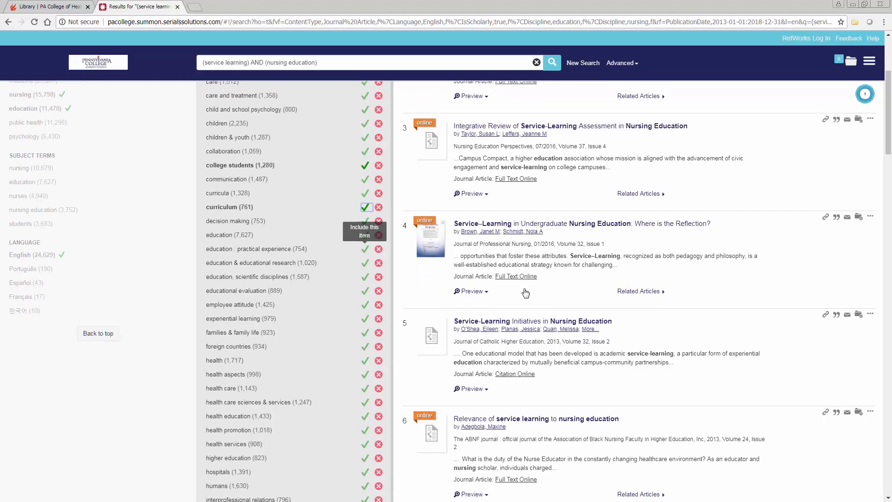
{"action": "left_click", "coordinate": [366, 249]}
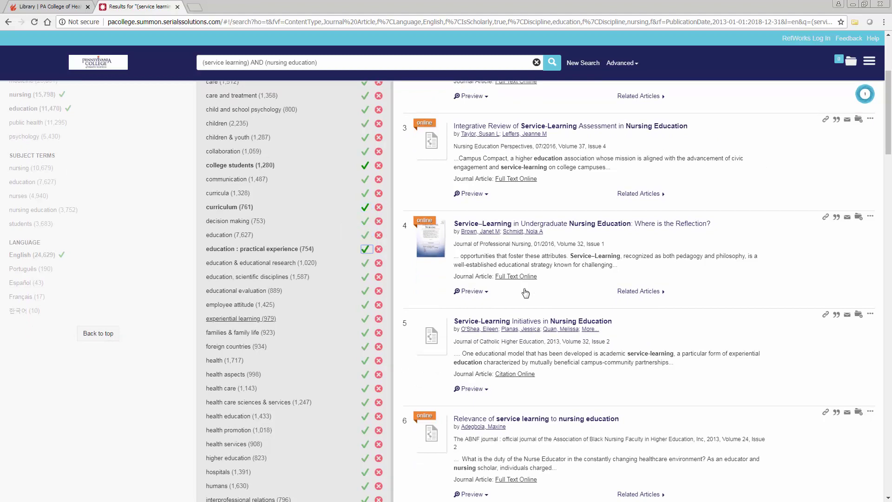
{"action": "left_click", "coordinate": [365, 319]}
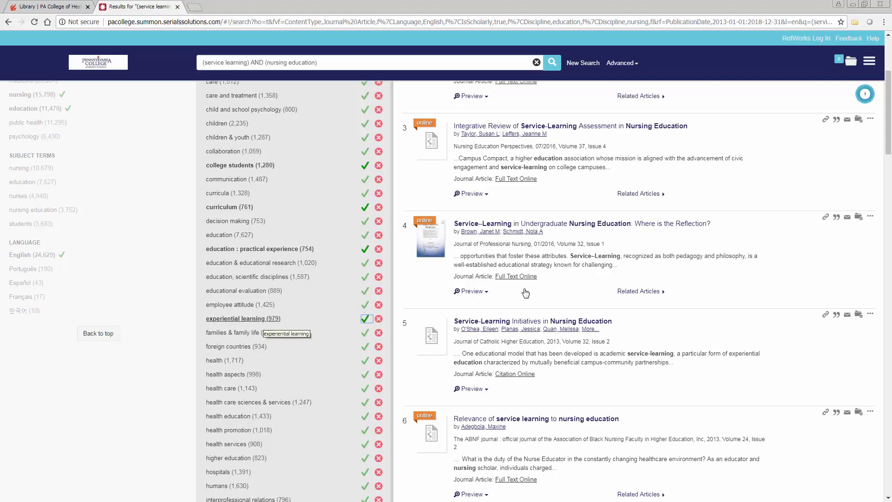
{"action": "scroll", "coordinate": [526, 293], "scroll_direction": "down", "scroll_amount": 3}
{"action": "scroll", "coordinate": [526, 292], "scroll_direction": "down", "scroll_amount": 3}
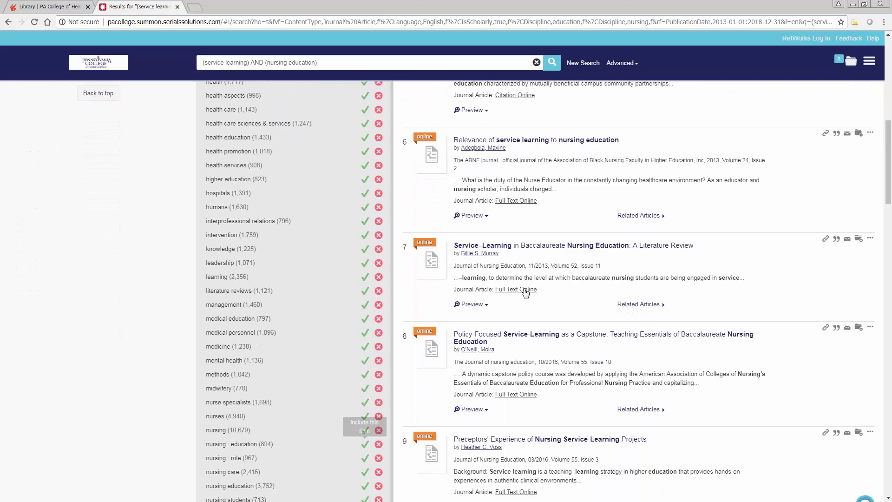
{"action": "left_click", "coordinate": [365, 444]}
{"action": "scroll", "coordinate": [525, 291], "scroll_direction": "up", "scroll_amount": 10}
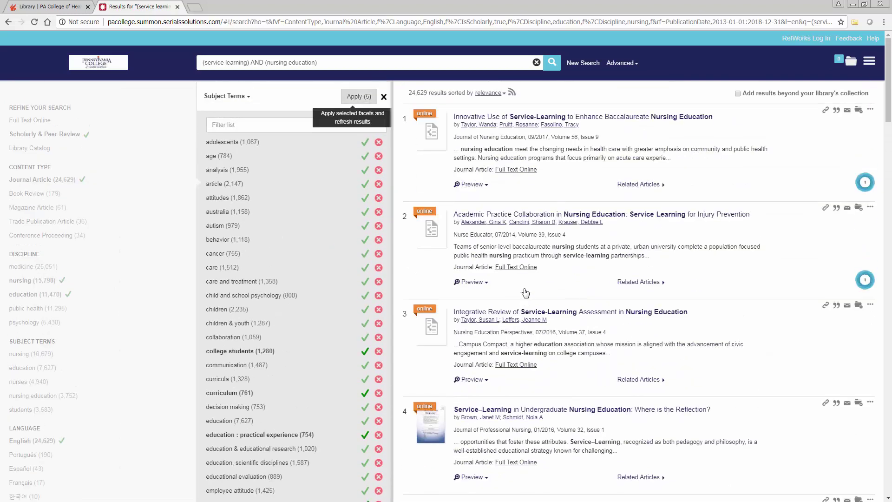
{"action": "left_click", "coordinate": [359, 96]}
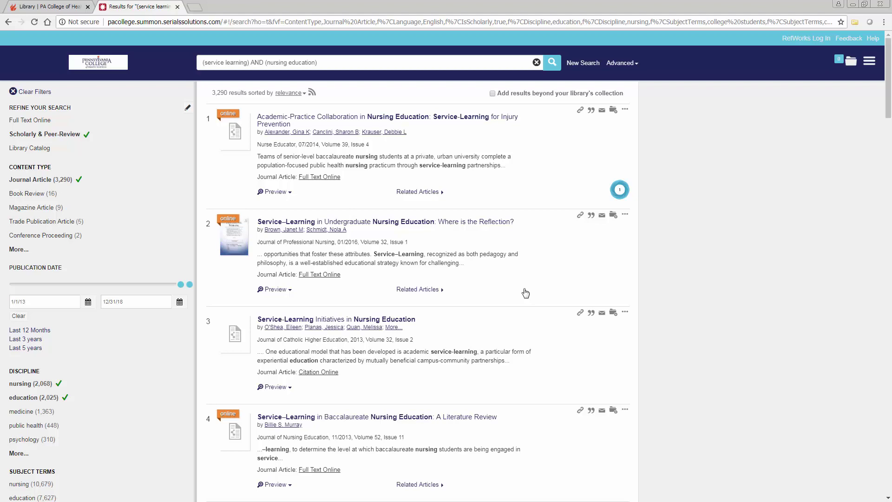
{"action": "scroll", "coordinate": [525, 293], "scroll_direction": "down", "scroll_amount": 2}
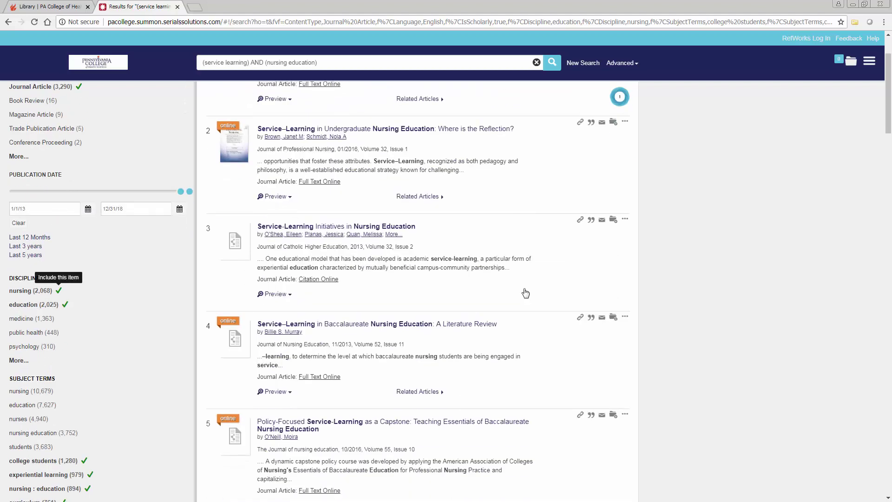
Limit the results to full text online and open the first article's full text after reviewing its preview details
{"action": "scroll", "coordinate": [526, 293], "scroll_direction": "up", "scroll_amount": 2}
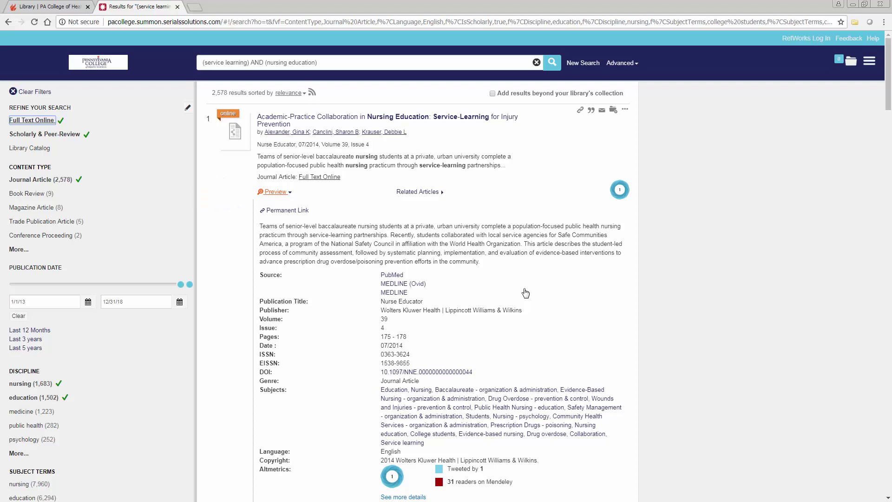
{"action": "scroll", "coordinate": [526, 293], "scroll_direction": "down", "scroll_amount": 1}
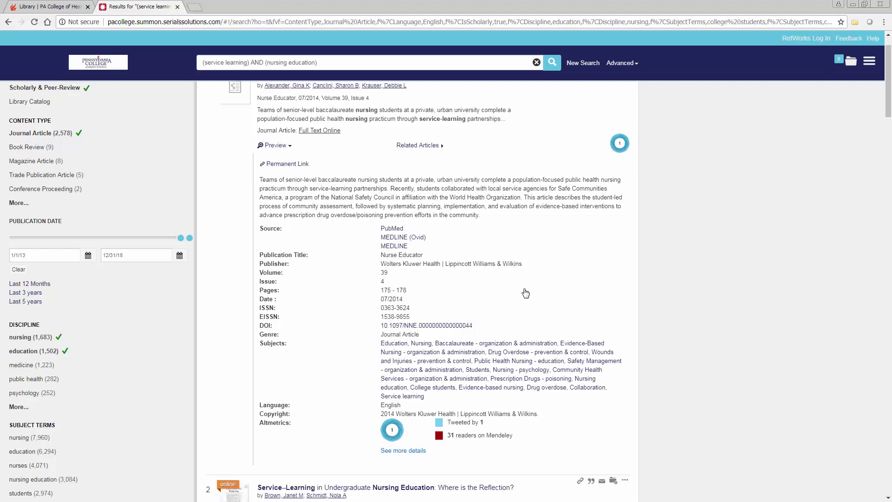
{"action": "scroll", "coordinate": [526, 293], "scroll_direction": "up", "scroll_amount": 1}
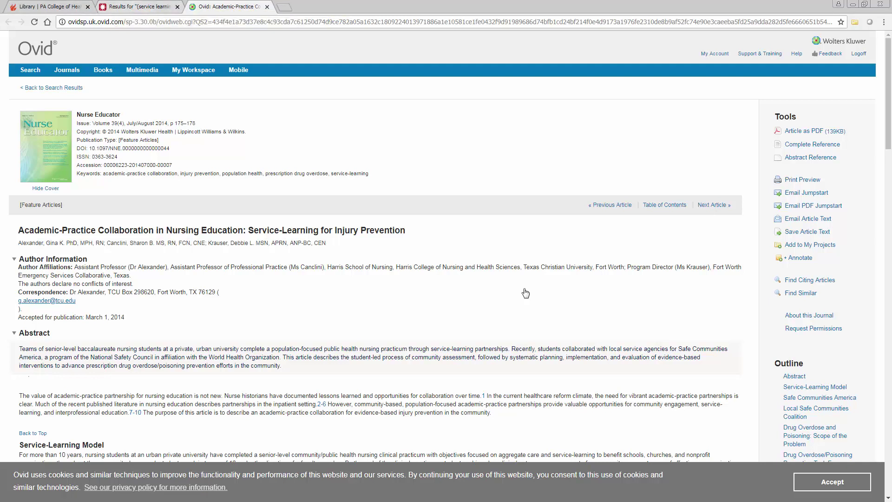
Return to the search results and view the citation formats offered for the first article, closing the citation window without printing
{"action": "key", "text": "ctrl+Page_Up"}
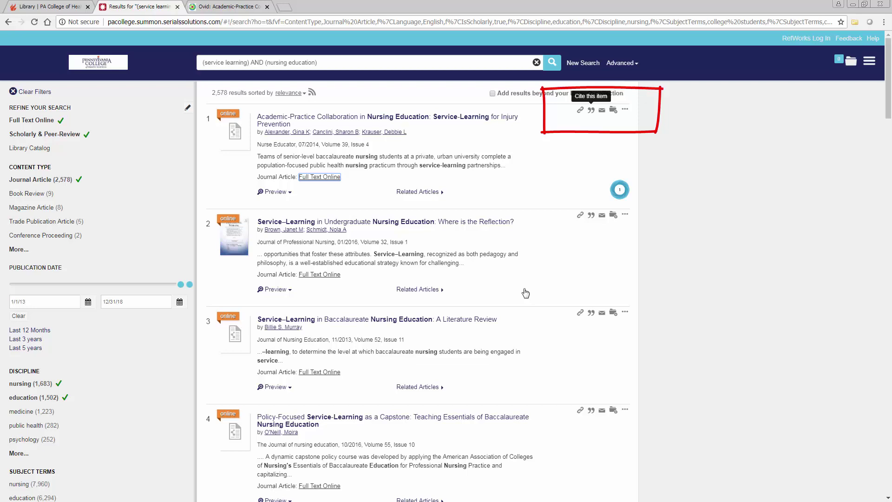
{"action": "left_click", "coordinate": [591, 110]}
{"action": "key", "text": "alt+Down"}
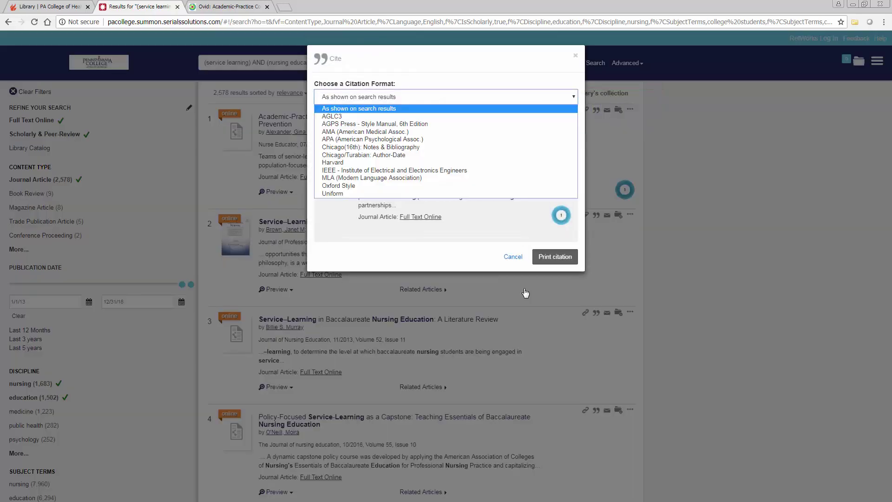
{"action": "key", "text": "Escape"}
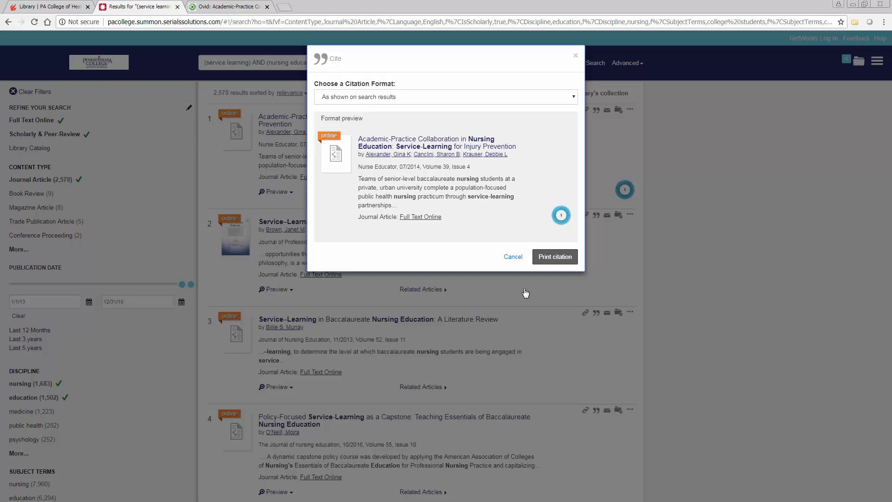
{"action": "left_click", "coordinate": [526, 293]}
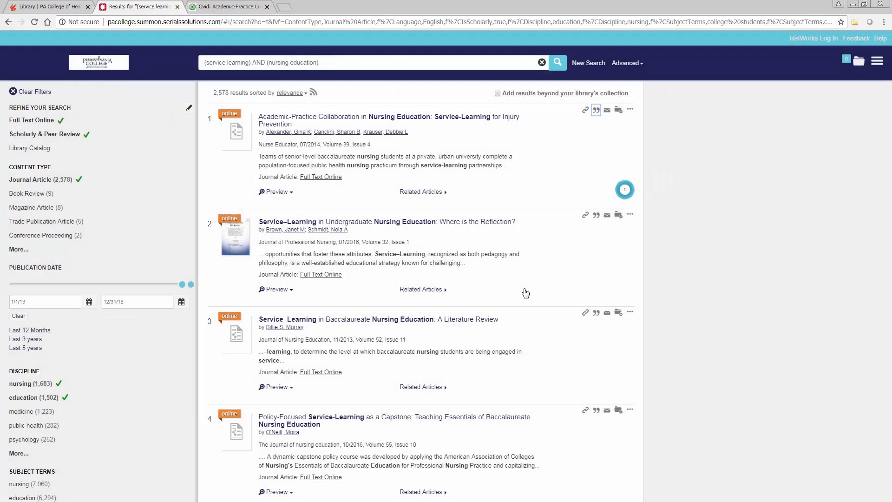